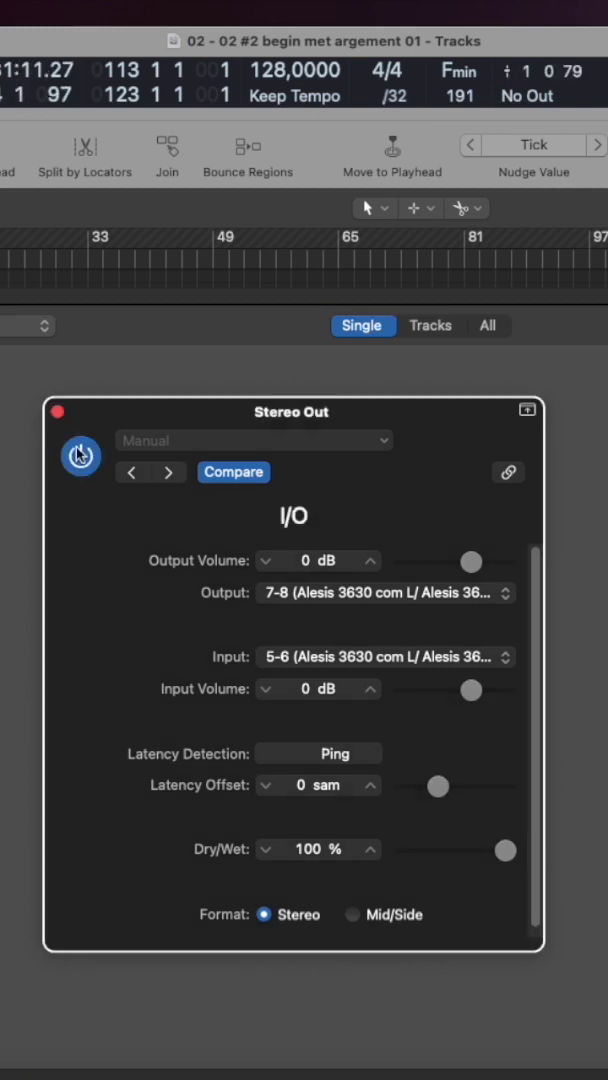
Route the Stereo Out I/O plugin to output 5-6 and input 3-4 (Finalizer L/R), then bypass it
click(501, 595)
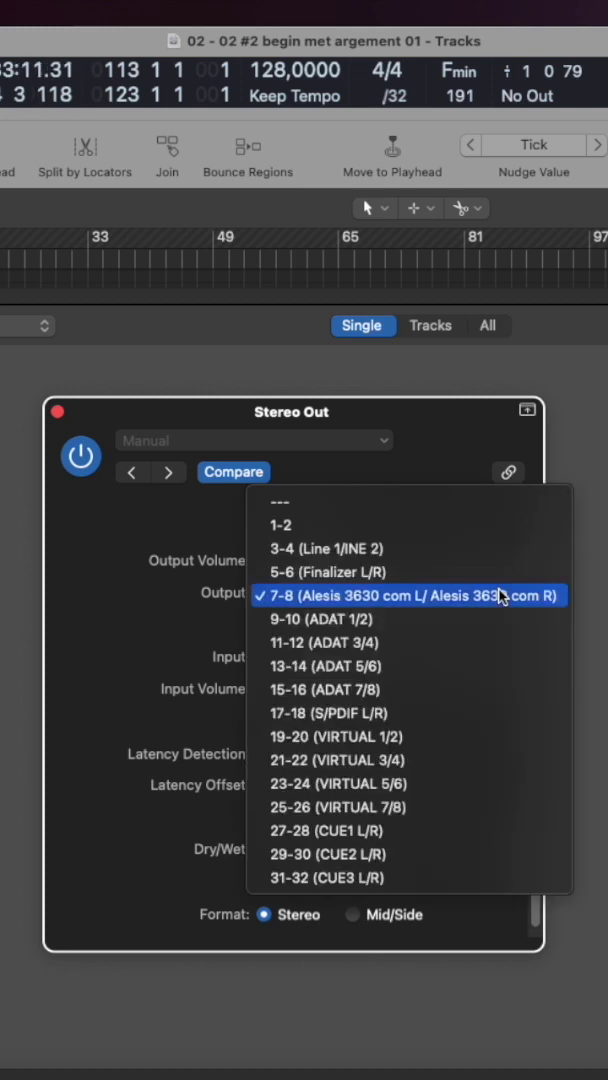
click(485, 507)
click(507, 656)
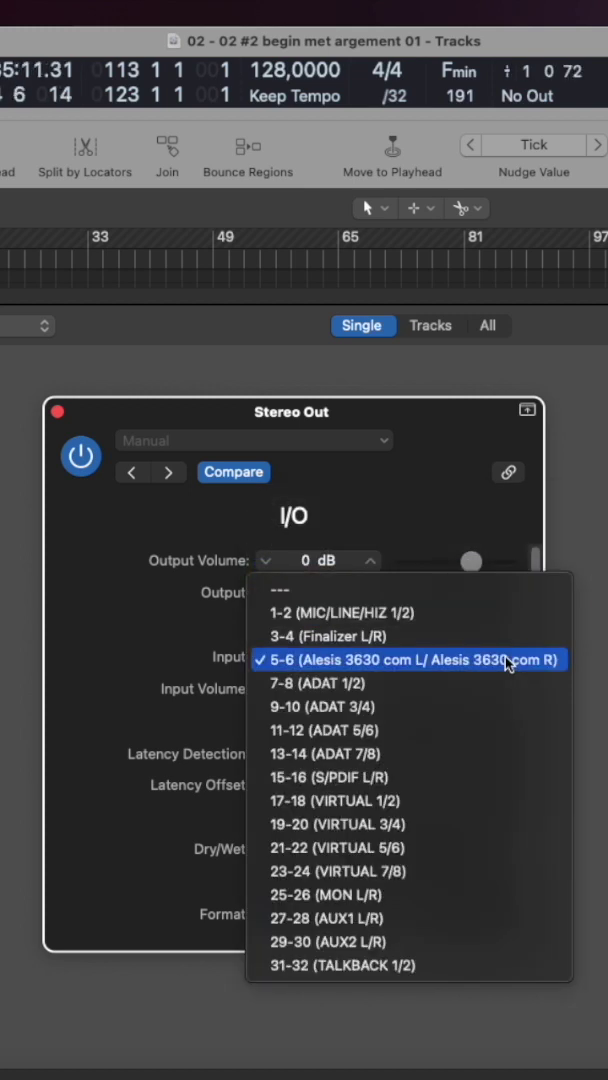
click(490, 637)
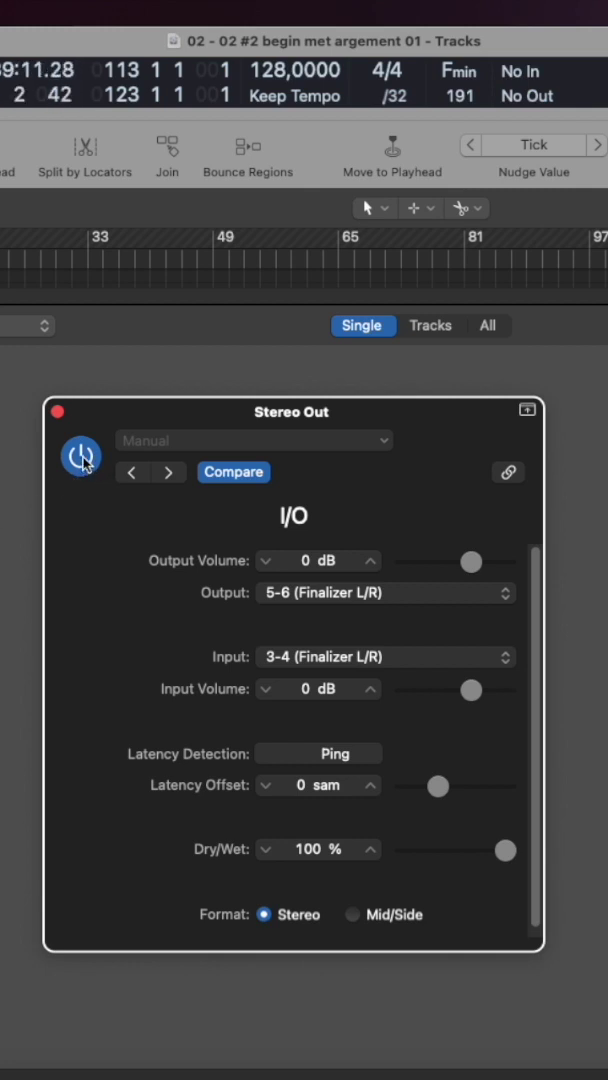
click(82, 457)
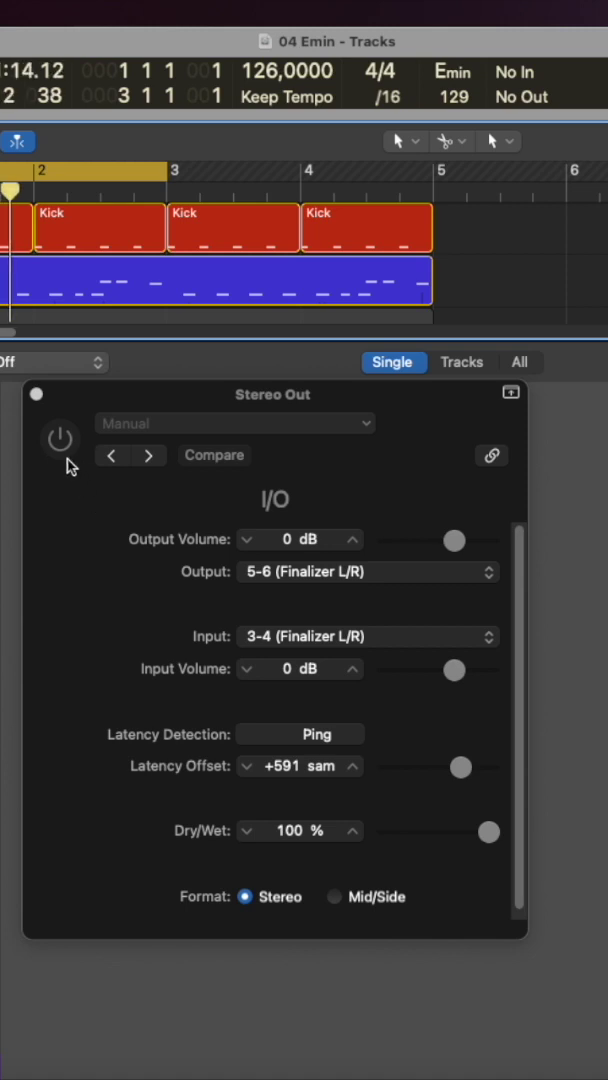
Turn the 04 Emin I/O plugin on, then bypass and re-enable it during playback
click(60, 438)
click(470, 571)
click(470, 482)
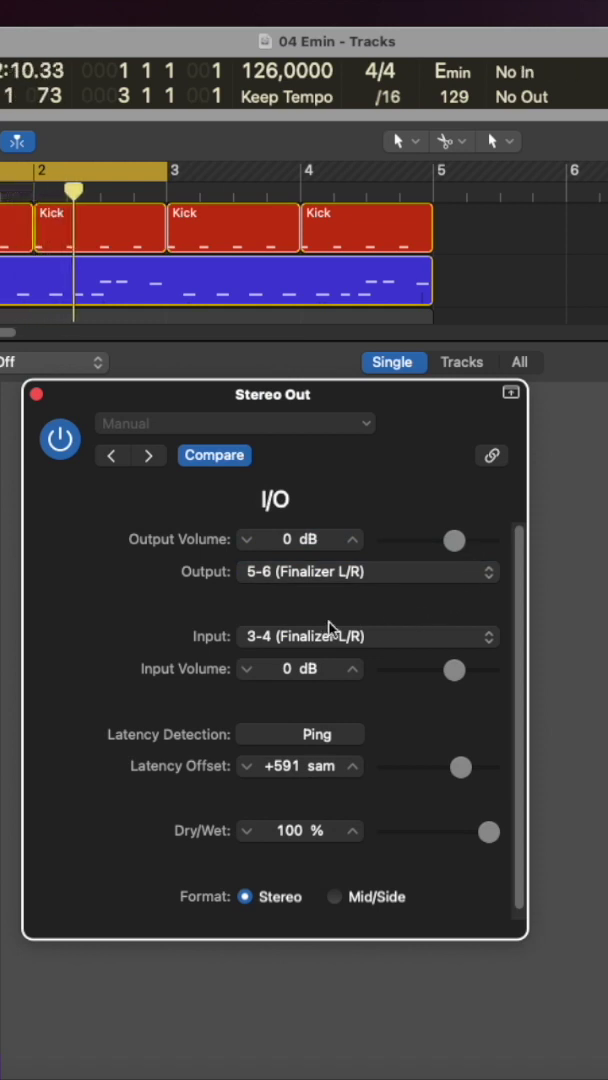
click(58, 440)
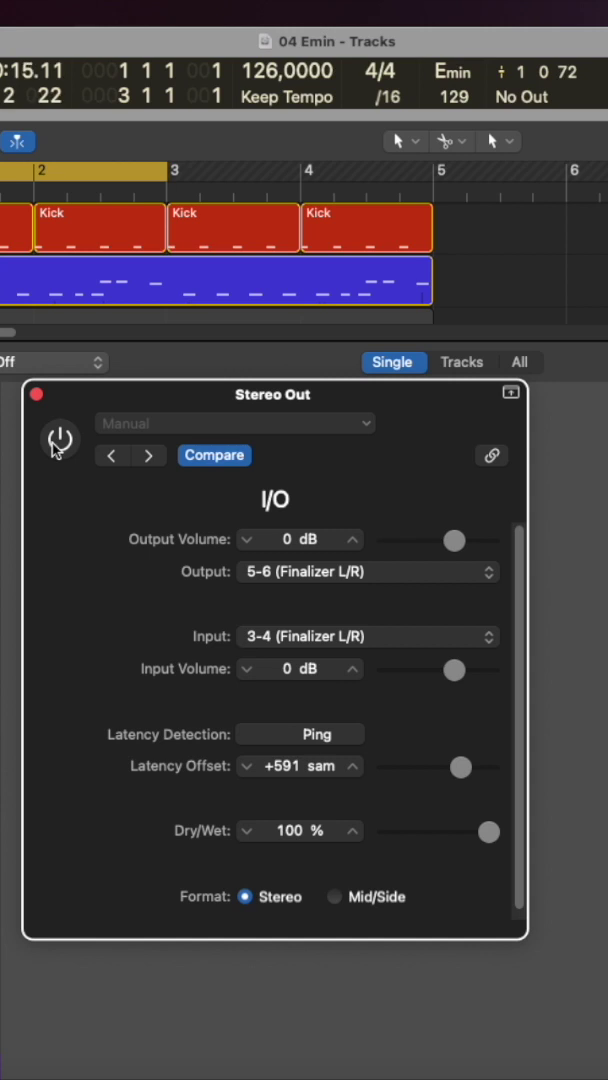
click(58, 440)
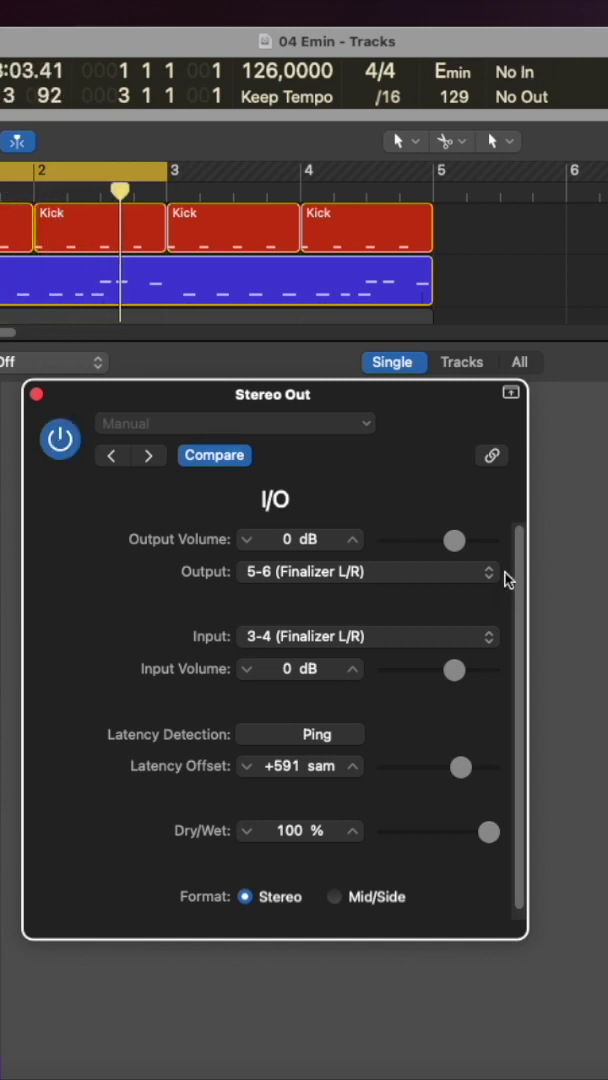
Set the I/O plugin Output to 7-8 (Alesis 3630) and Input to 5-6 (Alesis 3630)
click(490, 578)
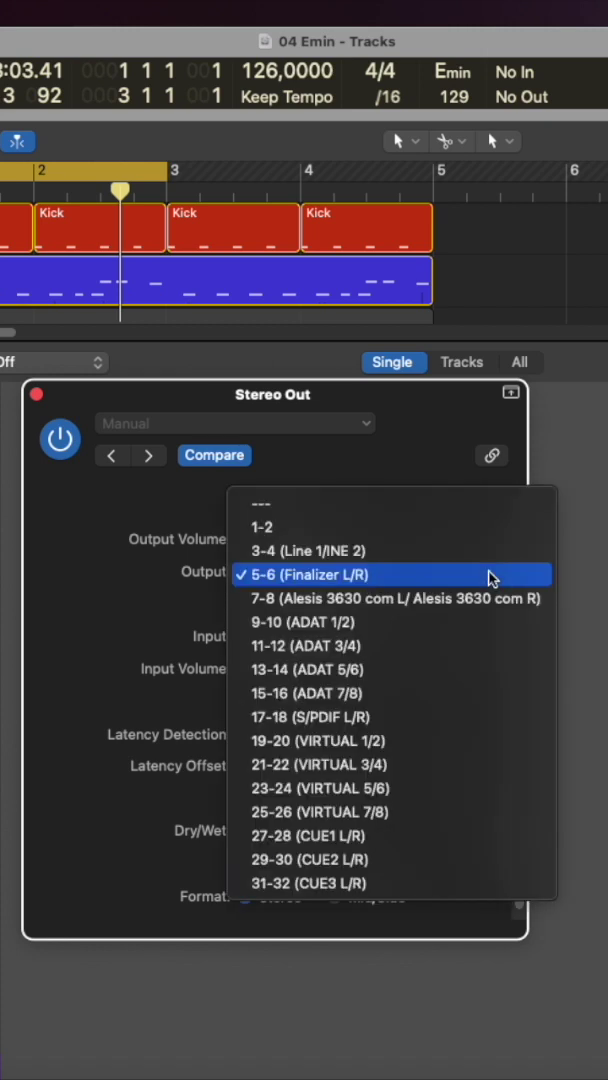
click(480, 598)
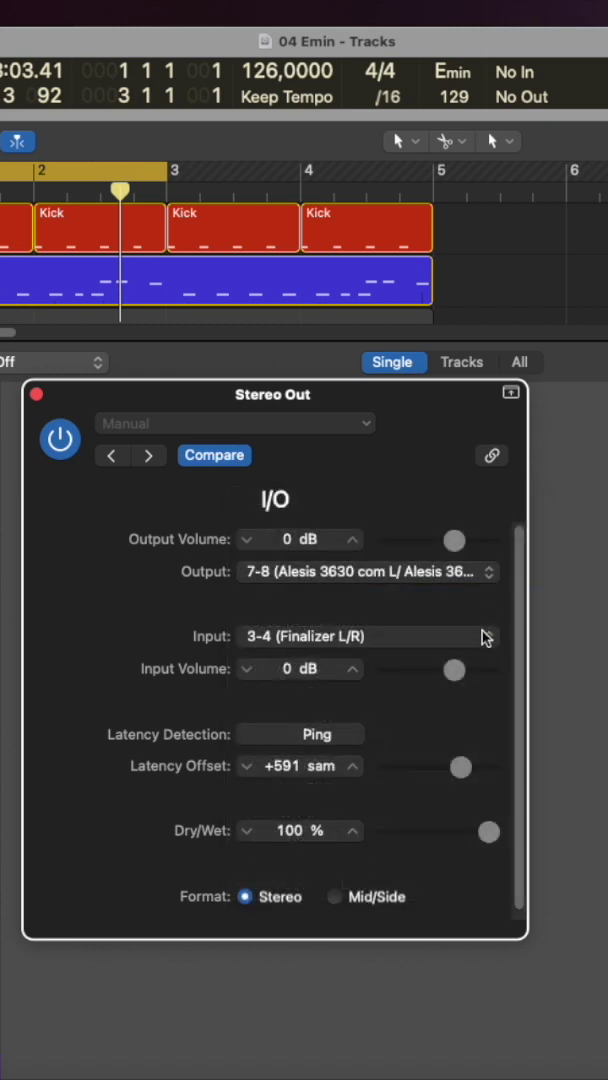
click(487, 636)
click(461, 661)
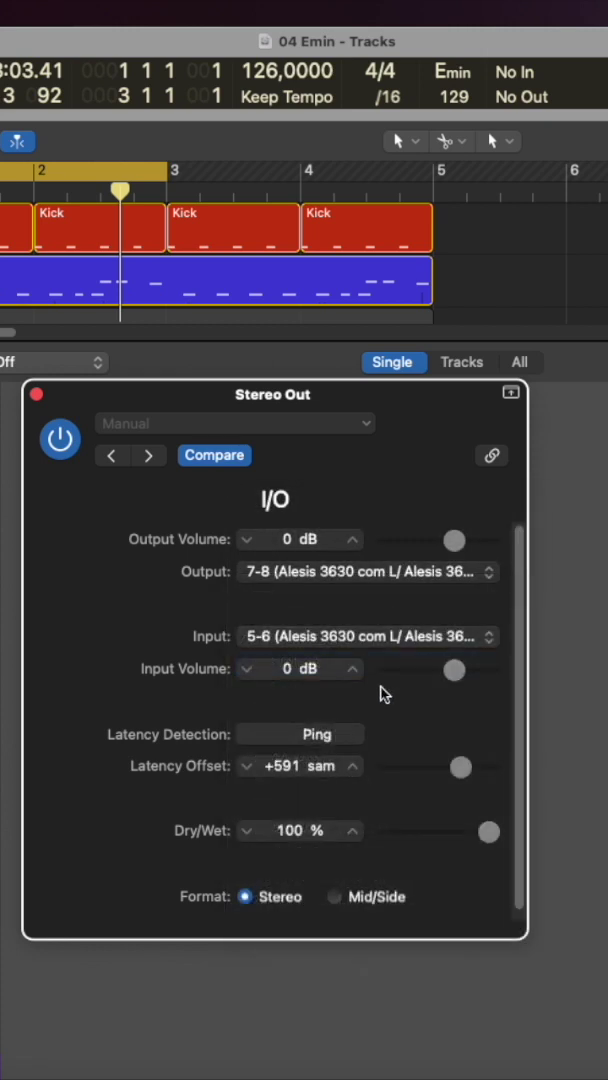